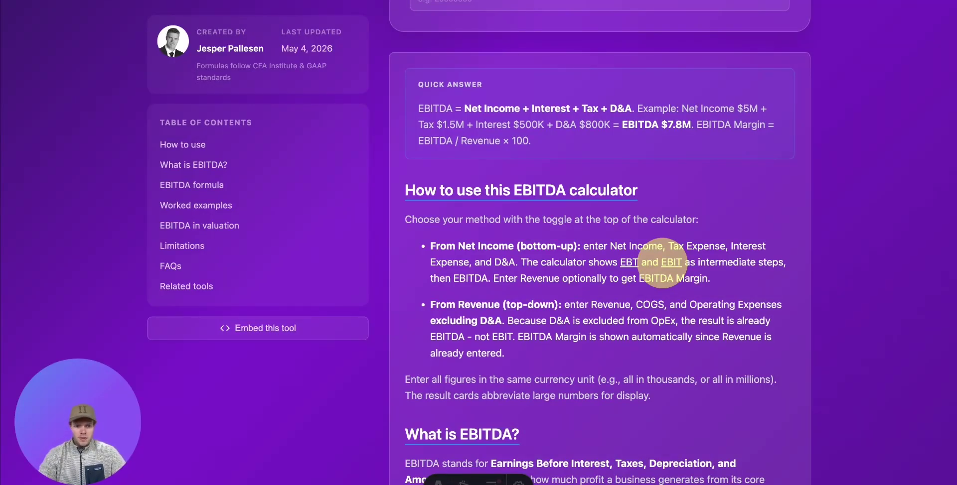
# Examine the EBITDA page's usage instructions, definition, bottom-up and top-down formulas, and worked examples
pyautogui.scroll(1, 698, 209)
pyautogui.scroll(-3, 689, 203)
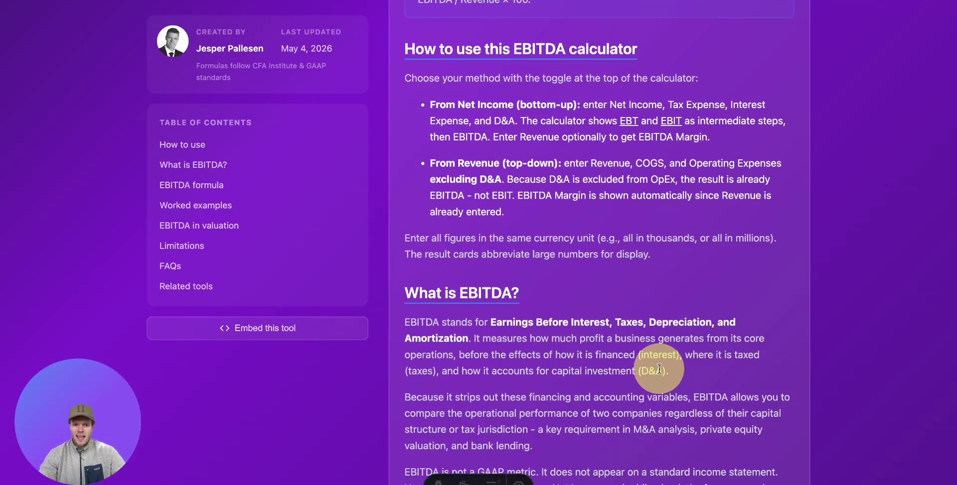
pyautogui.scroll(2, 660, 369)
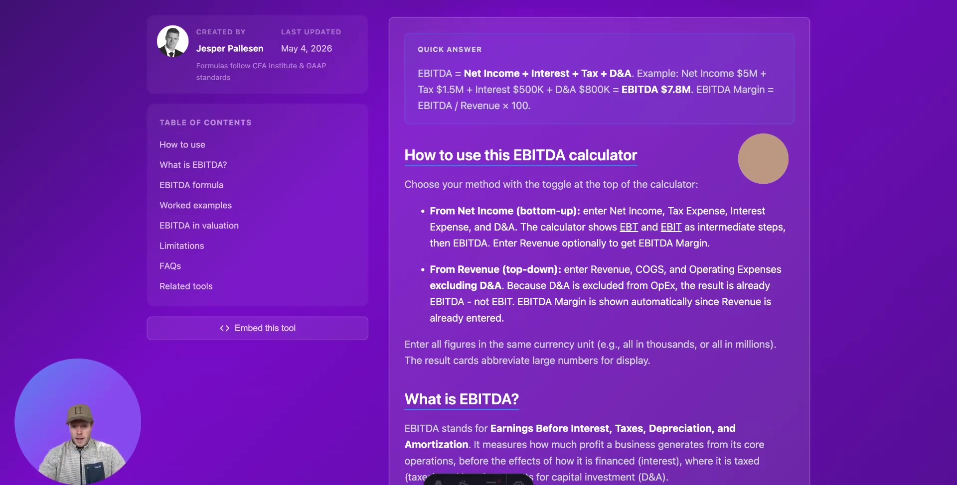
pyautogui.scroll(-10, 763, 158)
pyautogui.scroll(-1, 763, 156)
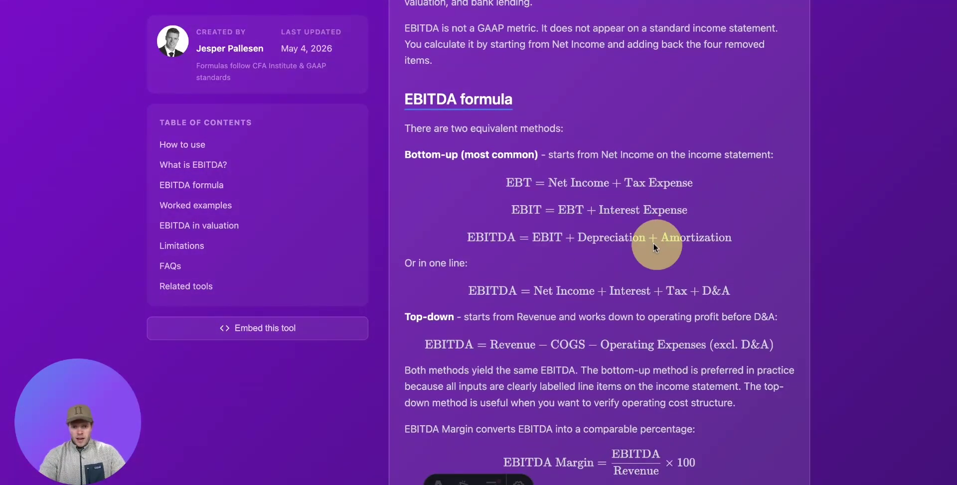
pyautogui.scroll(-10, 578, 234)
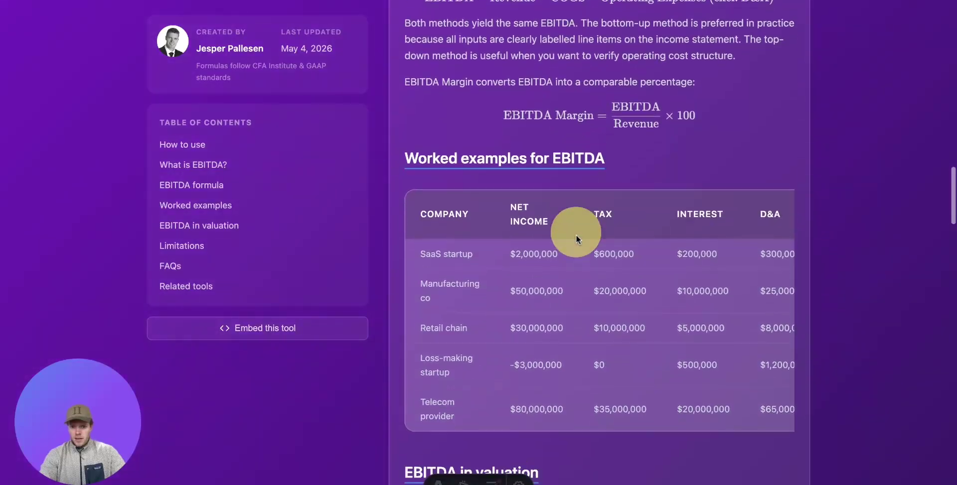
pyautogui.scroll(8, 576, 234)
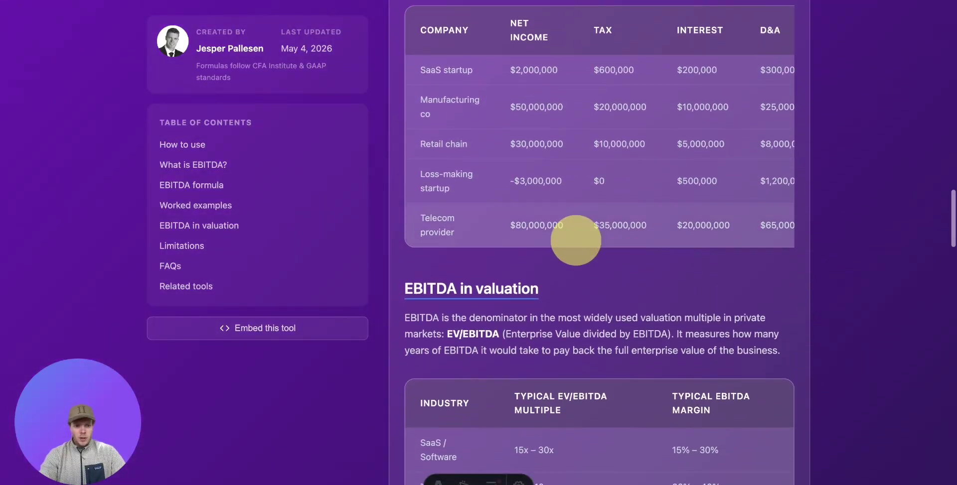
pyautogui.scroll(13, 575, 238)
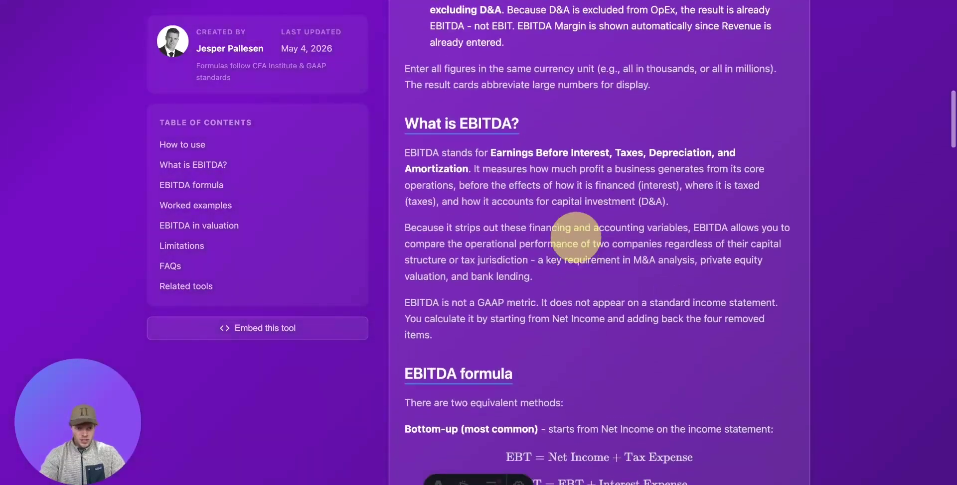
pyautogui.scroll(4, 575, 239)
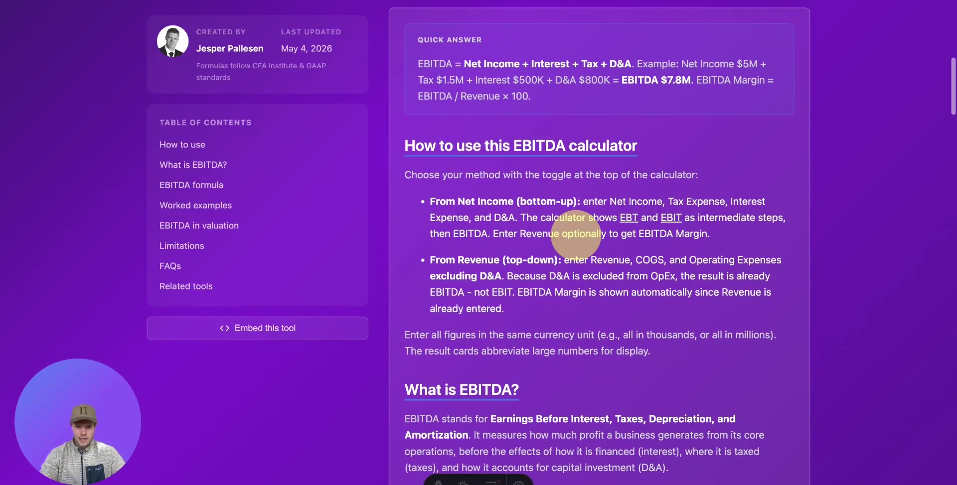
pyautogui.scroll(4, 575, 236)
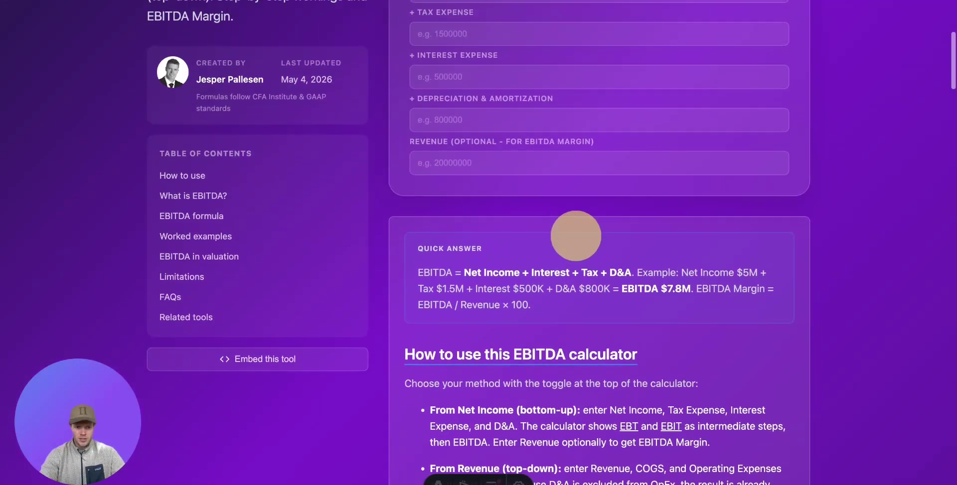
pyautogui.scroll(3, 575, 235)
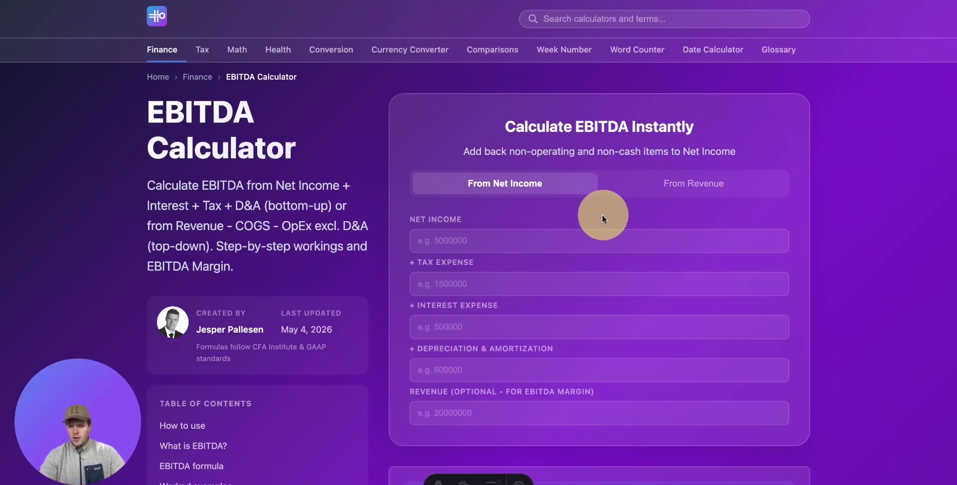
# Enter a net income of 5000000 and a tax expense of 1500000 in the From Net Income calculator
pyautogui.scroll(-1, 630, 218)
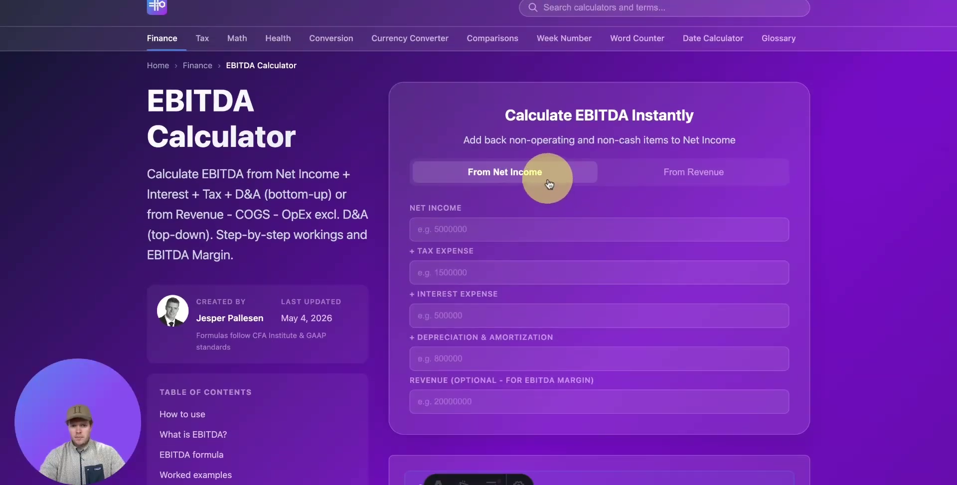
pyautogui.scroll(-2, 551, 192)
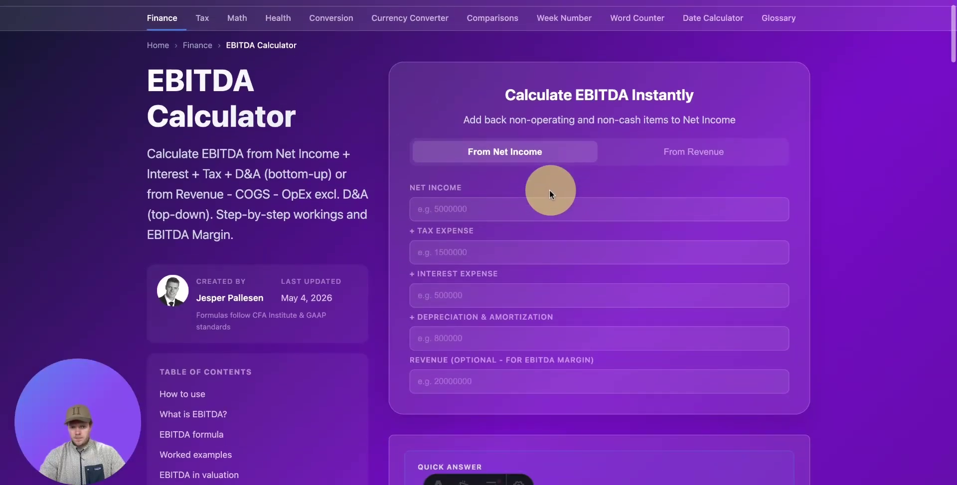
pyautogui.click(508, 205)
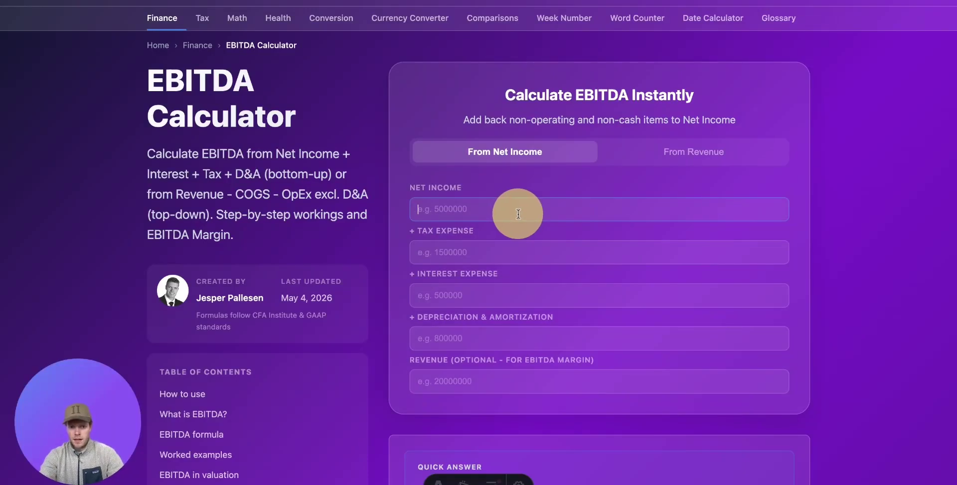
pyautogui.write('5')
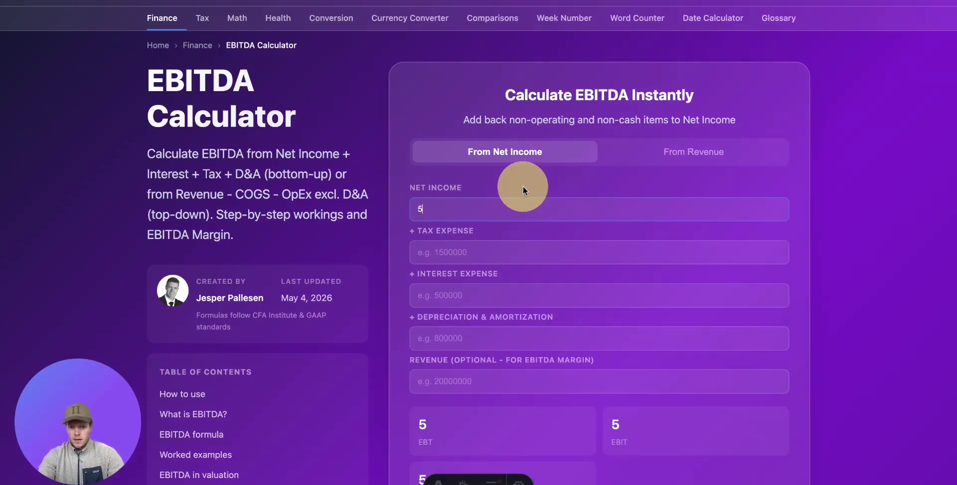
pyautogui.write('00000')
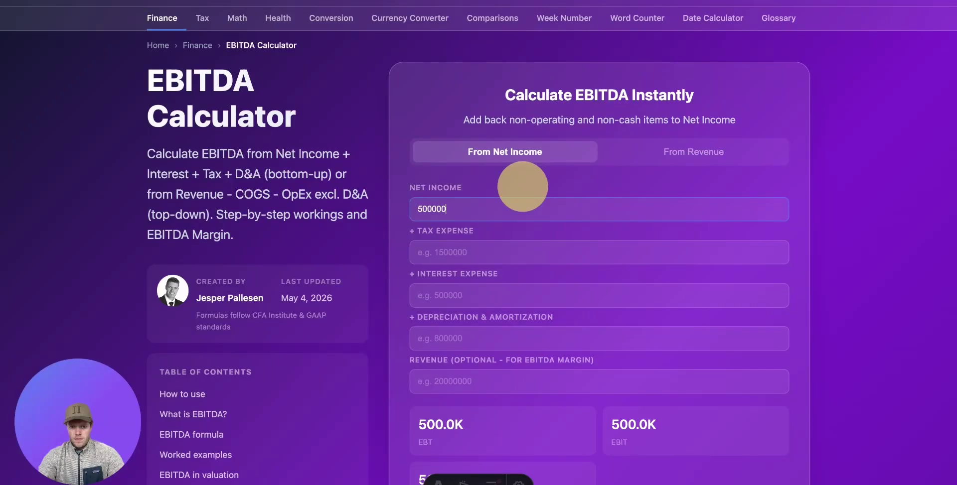
pyautogui.write('0')
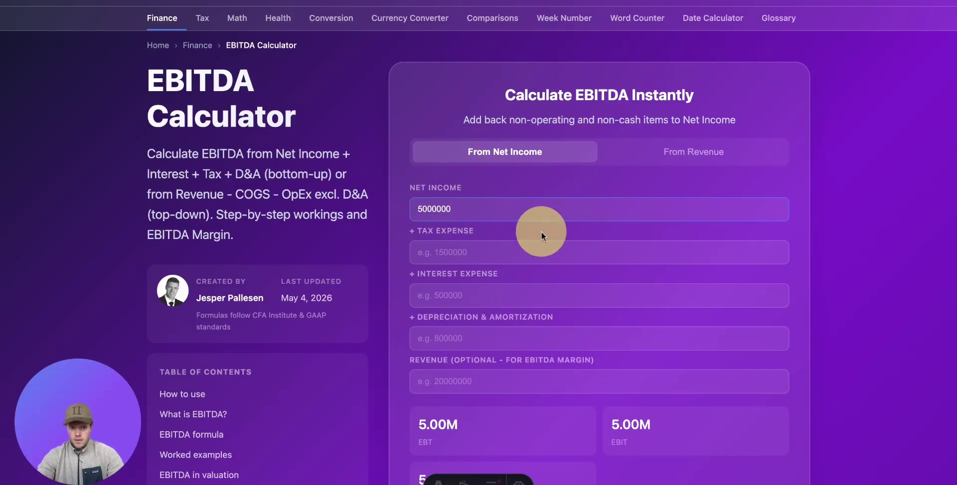
pyautogui.click(540, 256)
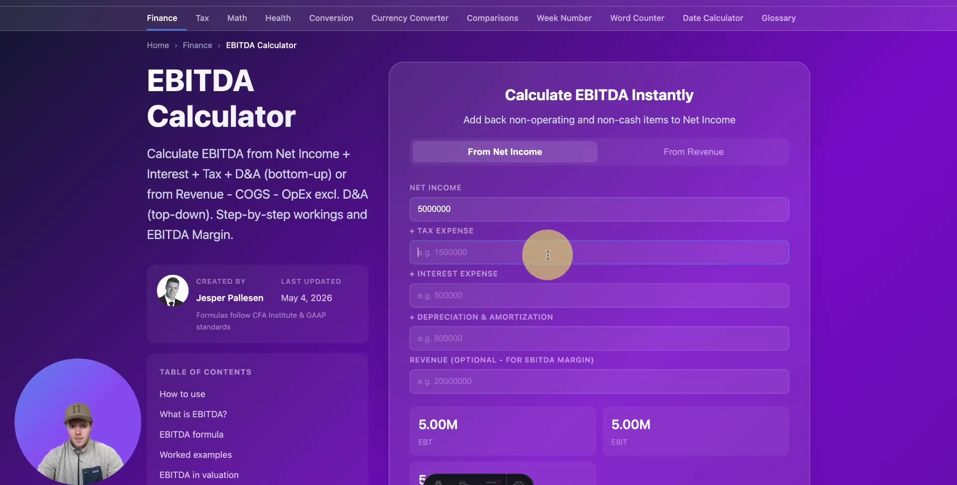
pyautogui.write('15')
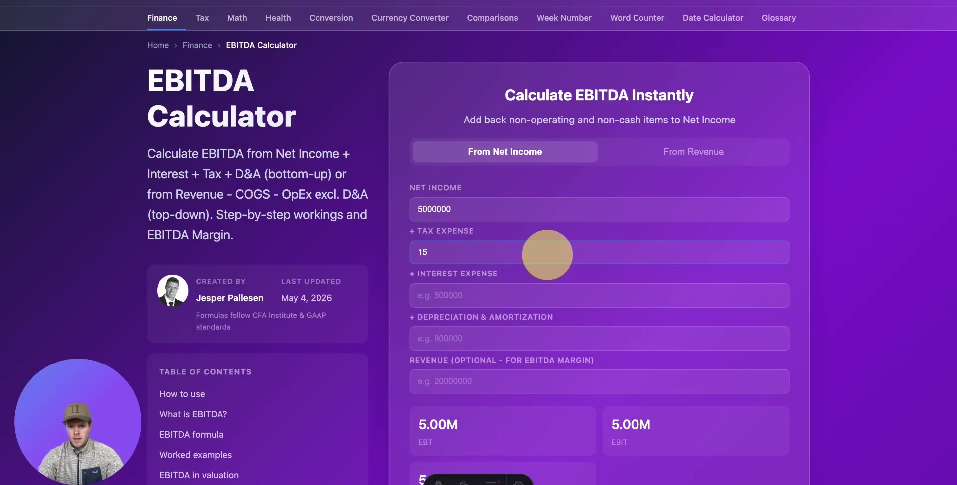
pyautogui.write('00000')
# Enter an interest expense of 500000 and depreciation and amortization of 800000
pyautogui.click(521, 297)
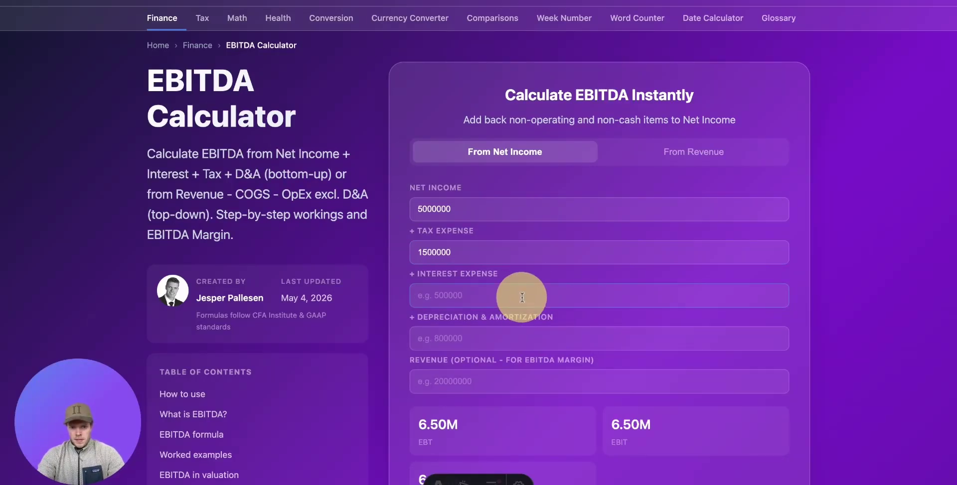
pyautogui.write('500000')
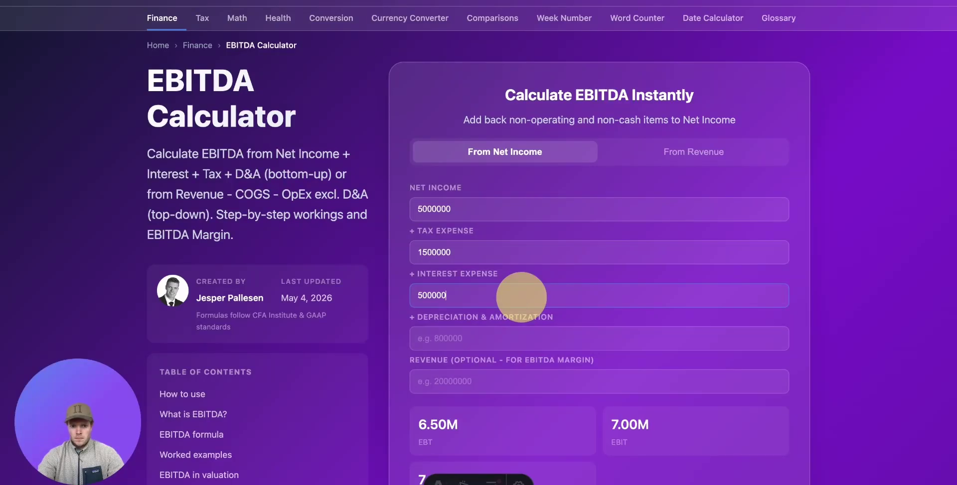
pyautogui.click(551, 346)
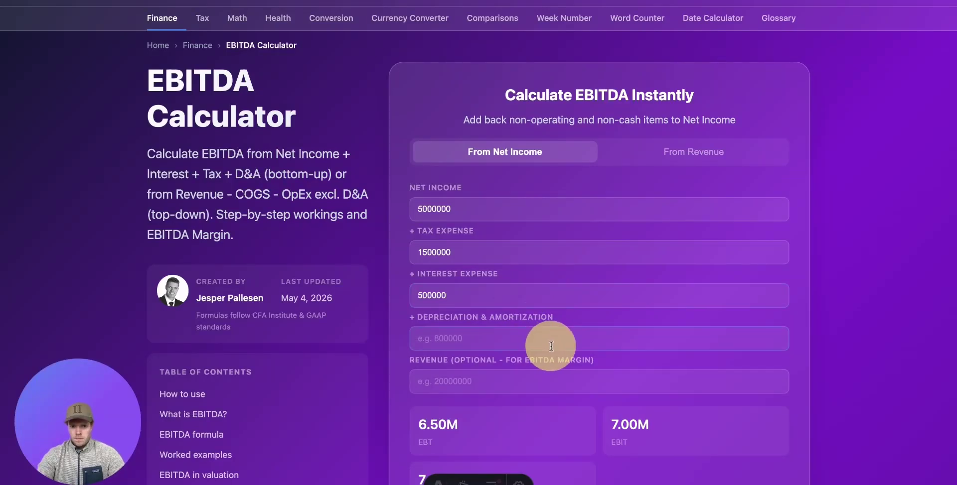
pyautogui.write('800000')
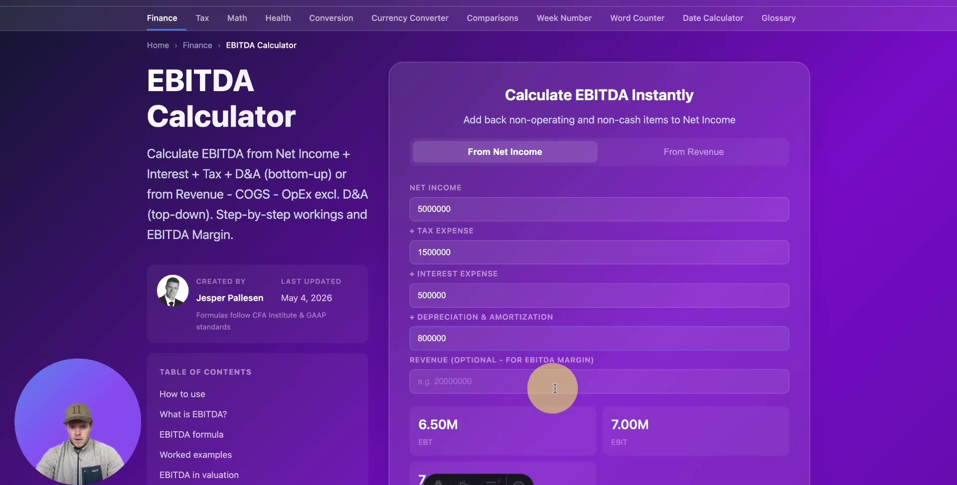
# Set the optional revenue for the EBITDA margin to 20000000
pyautogui.click(618, 387)
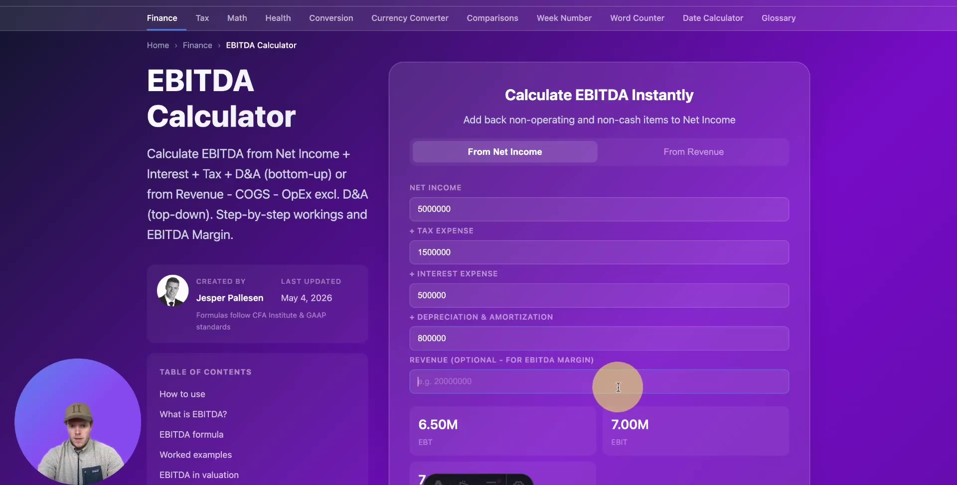
pyautogui.write('20')
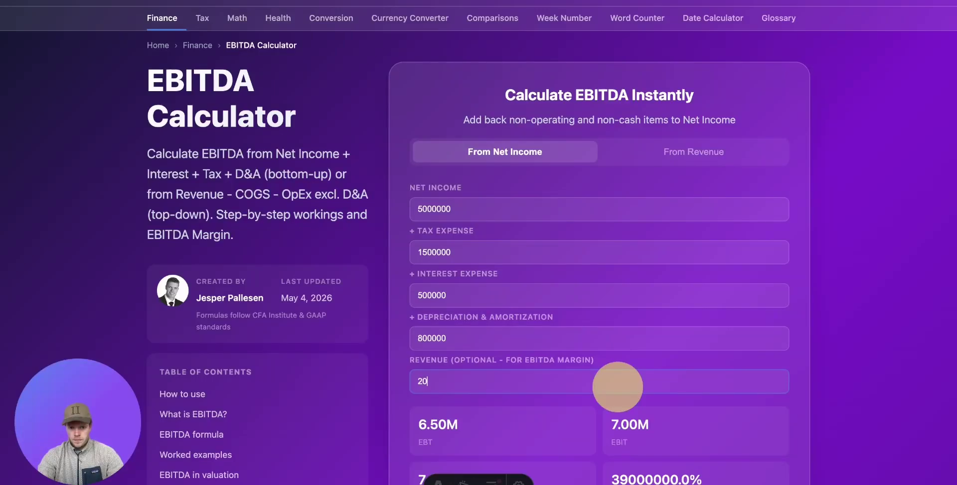
pyautogui.write('000000')
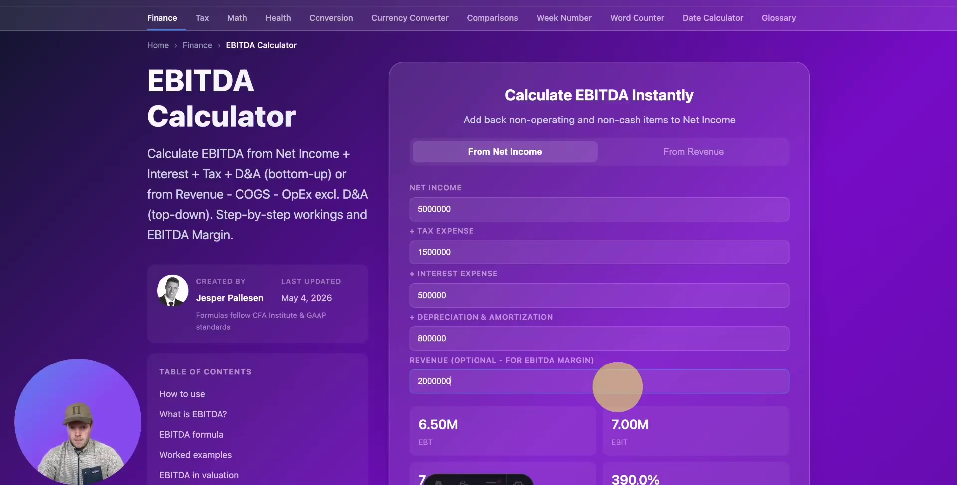
# Review the EBT, EBIT, EBITDA and EBITDA margin results, the calculation breakdown and the entered figures
pyautogui.scroll(-3, 617, 383)
pyautogui.scroll(-1, 618, 383)
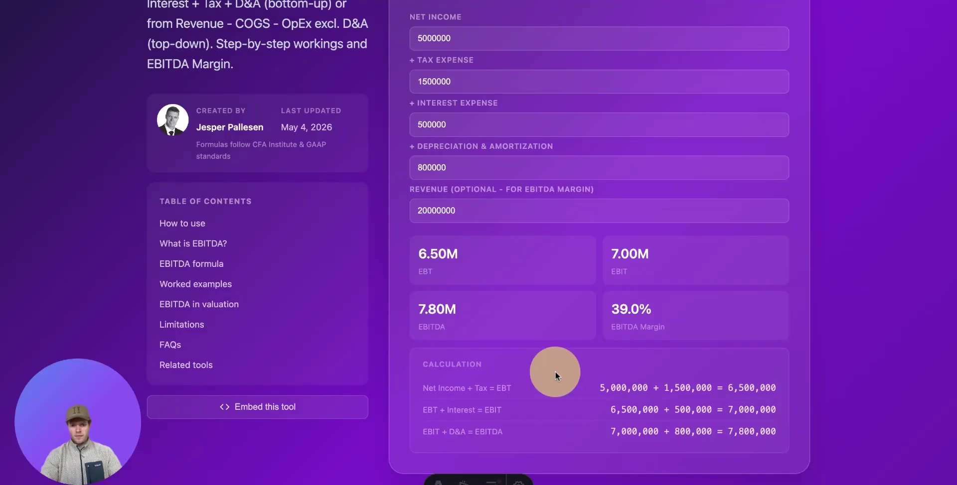
pyautogui.scroll(-2, 555, 371)
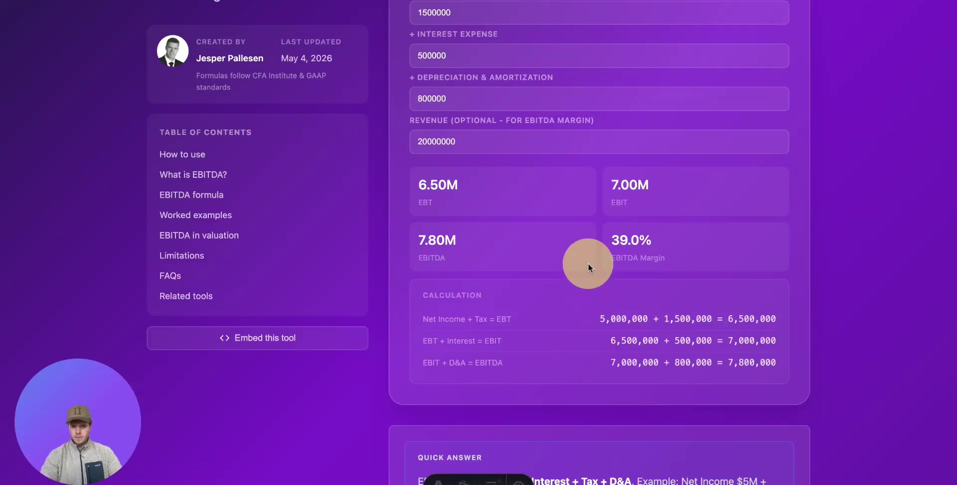
pyautogui.scroll(5, 588, 264)
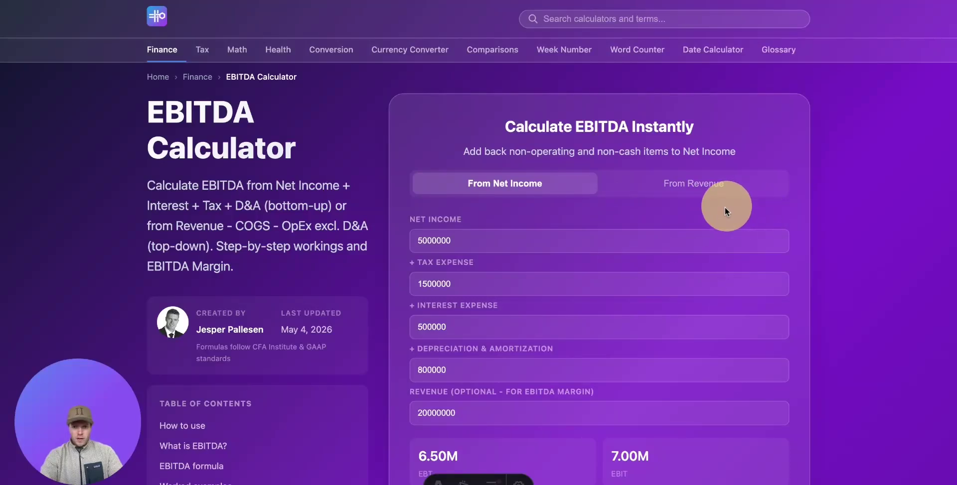
pyautogui.scroll(-2, 722, 218)
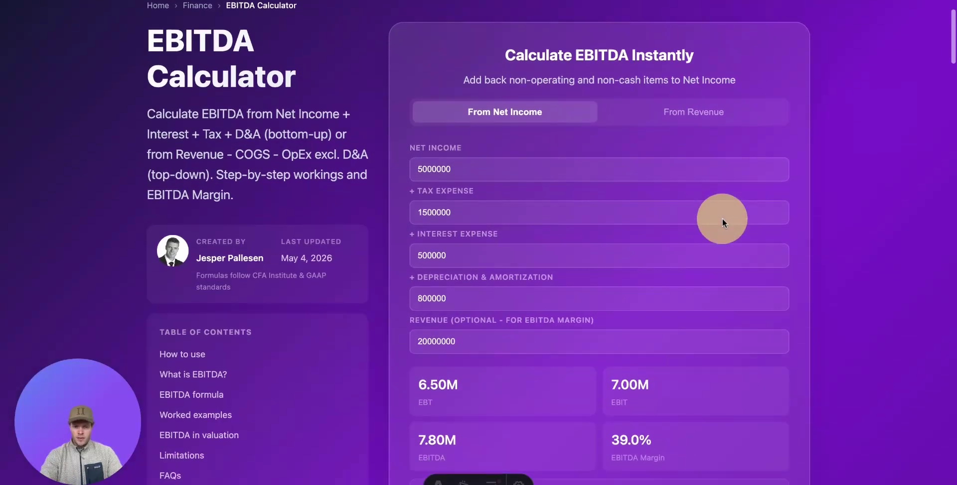
pyautogui.scroll(-1, 722, 218)
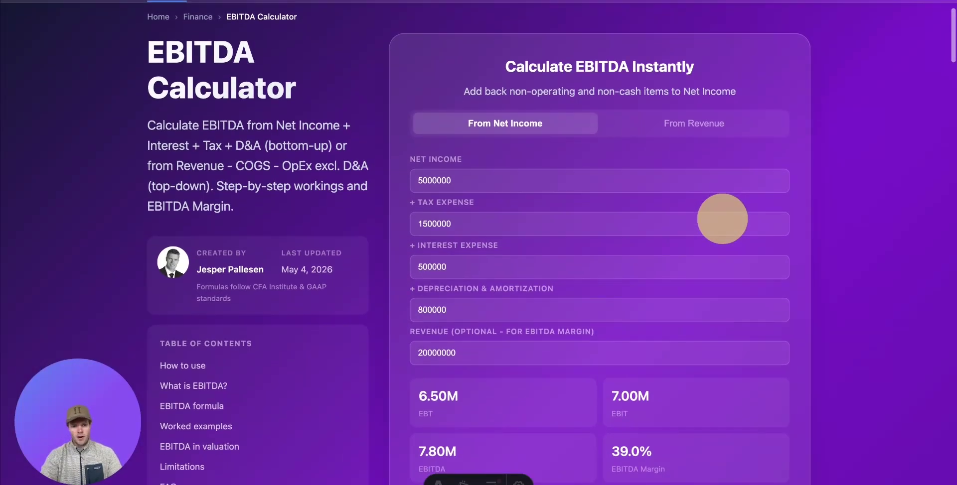